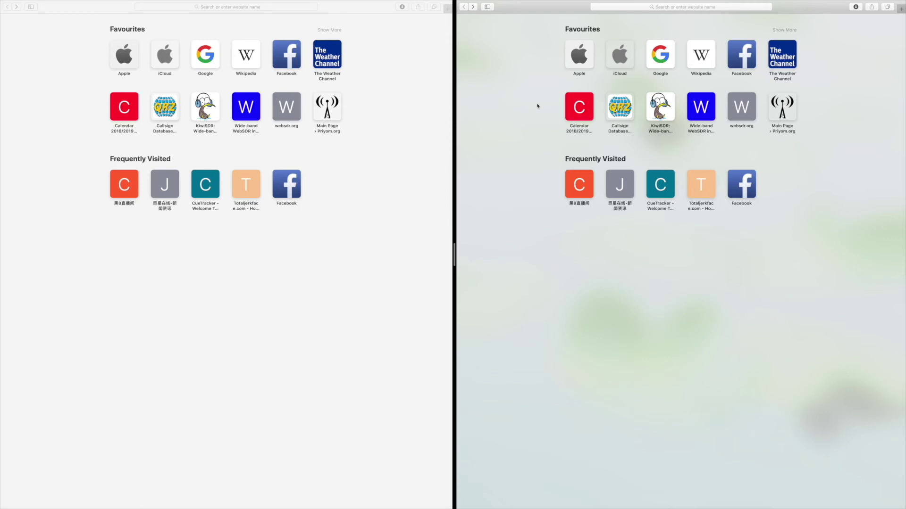
# Open the Priyom.org main page from the favourites and look through the number station schedule to the entries around 15:00 UTC.
pyautogui.click(787, 113)
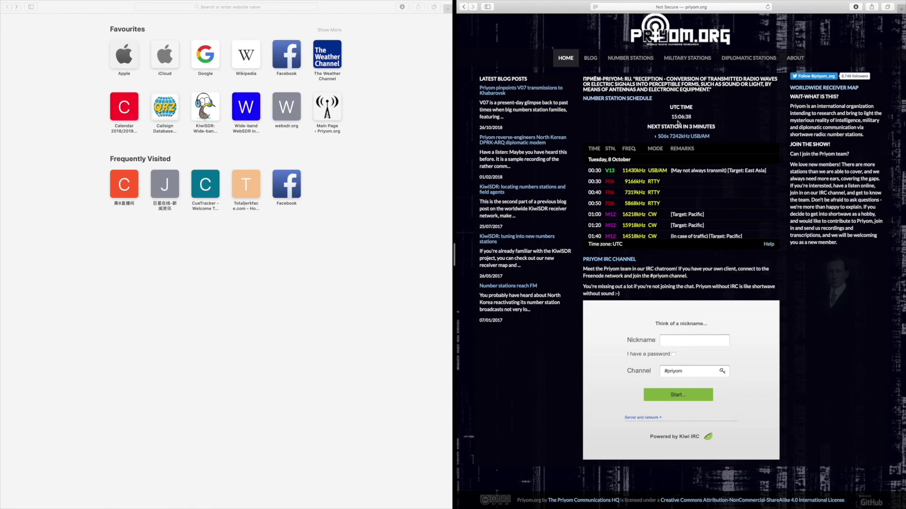
pyautogui.scroll(-5, 651, 235)
pyautogui.scroll(-5, 651, 235)
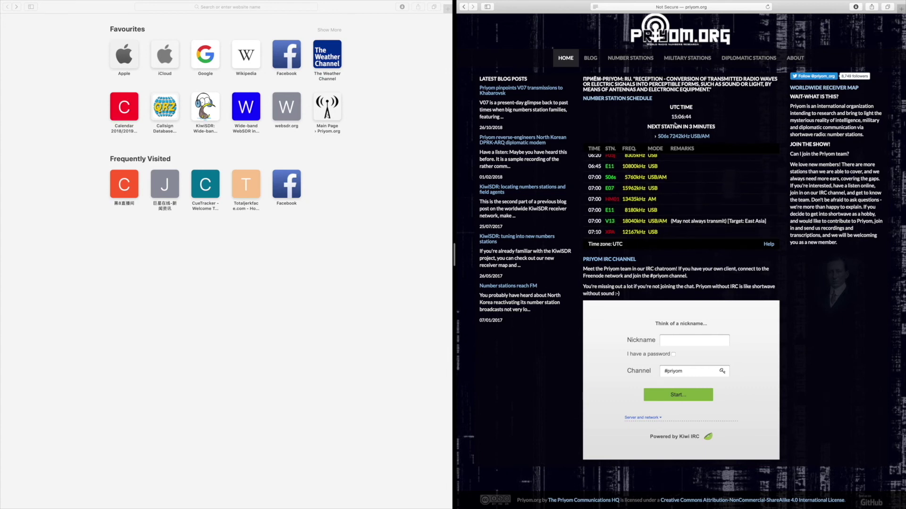
pyautogui.scroll(-2, 659, 184)
pyautogui.scroll(-2, 657, 183)
pyautogui.scroll(-3, 657, 184)
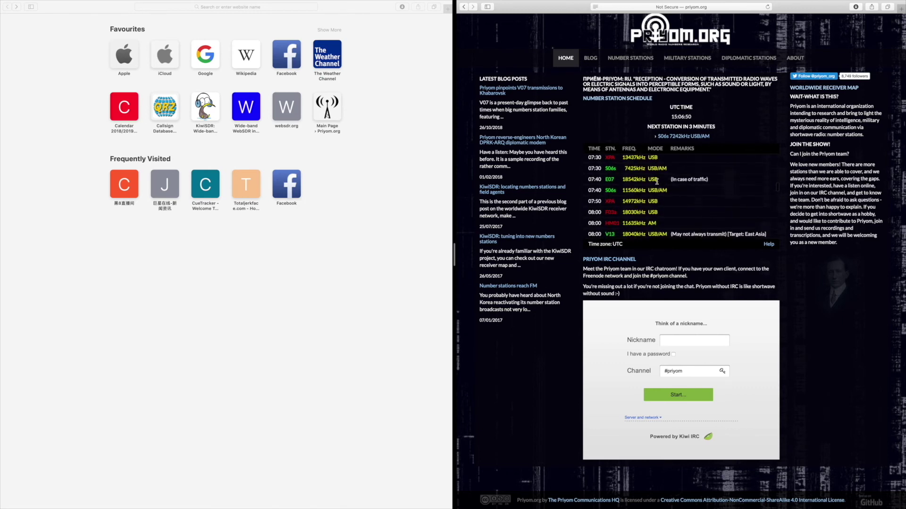
pyautogui.scroll(-5, 622, 201)
pyautogui.scroll(-8, 622, 201)
pyautogui.scroll(-3, 622, 201)
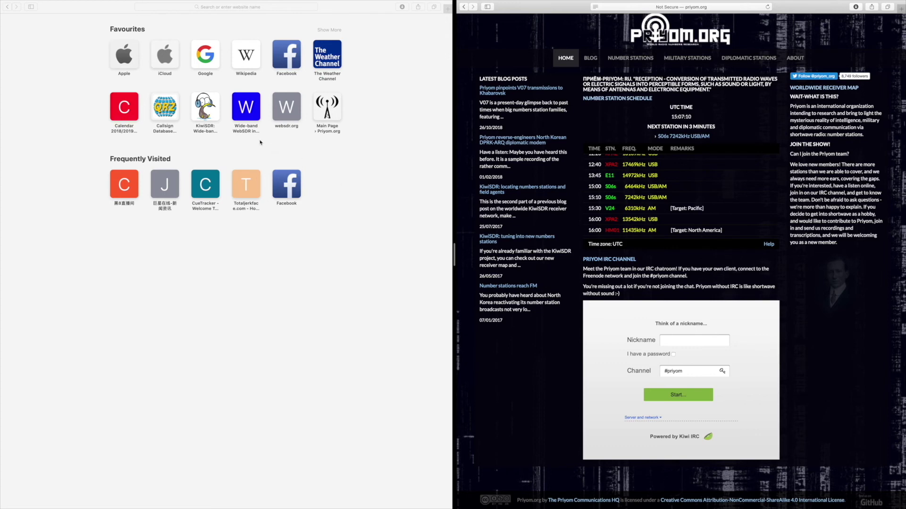
# Open the Wide-band WebSDR page from the favourites in the other browser window and start its audio.
pyautogui.click(250, 118)
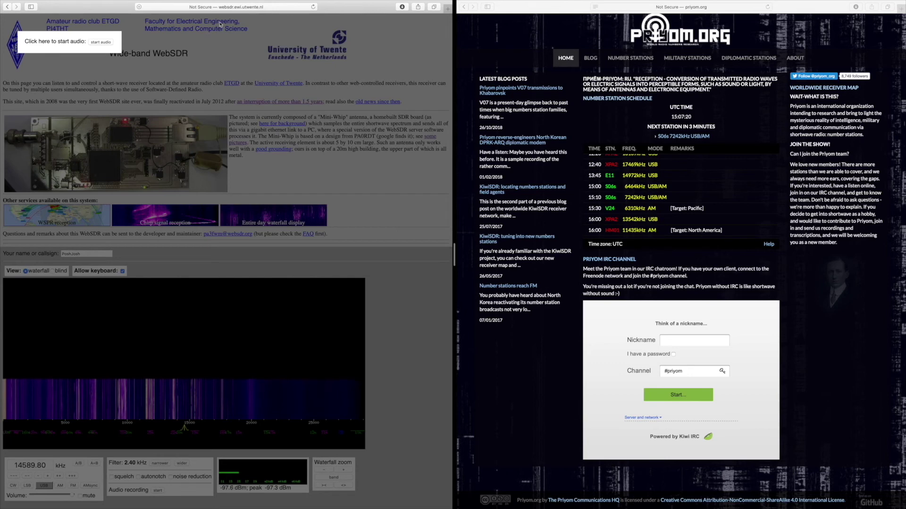
pyautogui.click(104, 45)
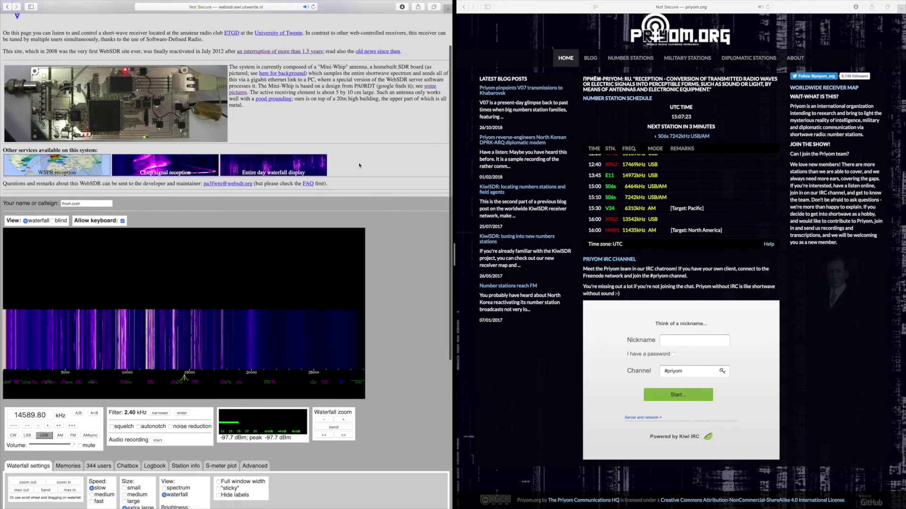
pyautogui.scroll(-3, 359, 165)
pyautogui.press('XF86AudioMute')
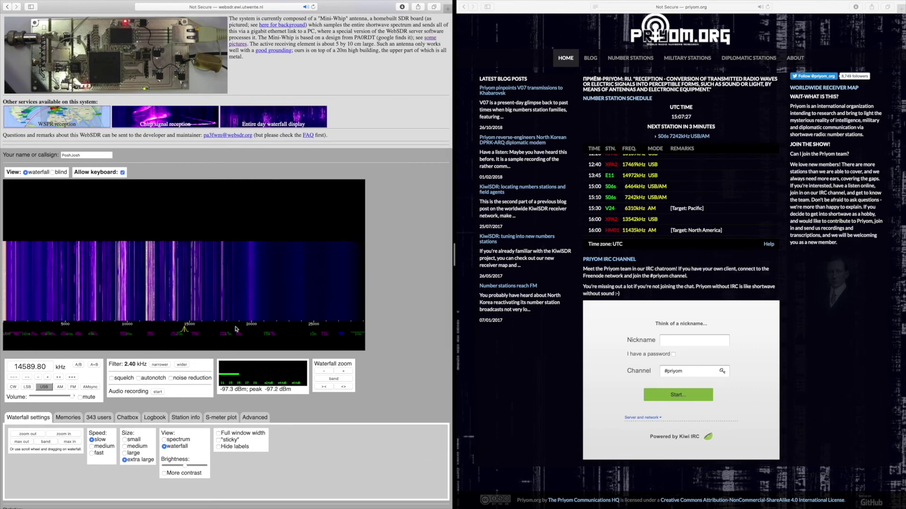
# Zoom the WebSDR waterfall in to the maximum and set its speed to fast.
pyautogui.scroll(-2, 393, 393)
pyautogui.scroll(-2, 393, 393)
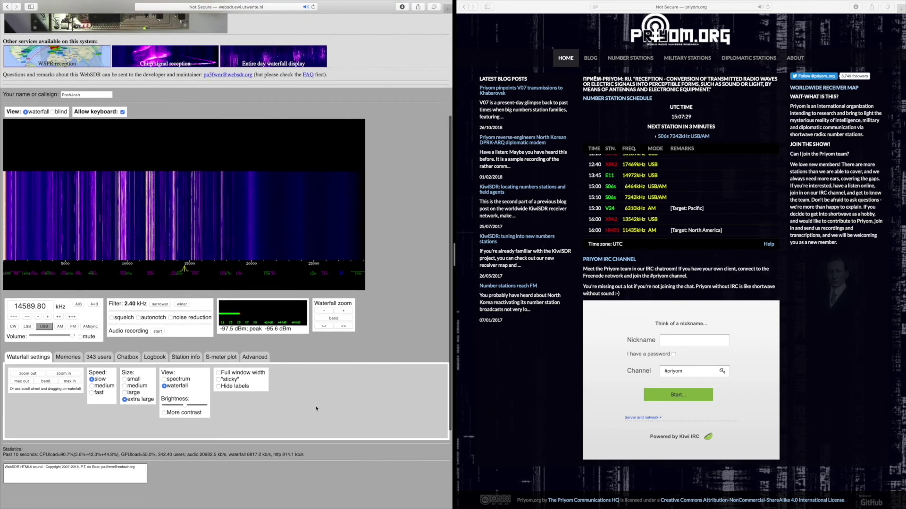
pyautogui.click(69, 382)
pyautogui.click(92, 393)
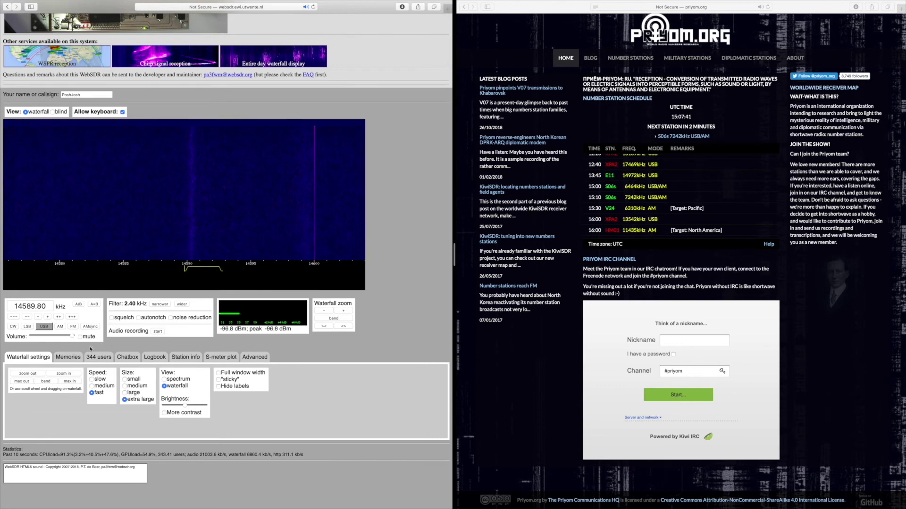
# Tune the WebSDR receiver to 7242 kHz for the upcoming S06s transmission.
pyautogui.click(51, 308)
pyautogui.doubleClick(12, 308)
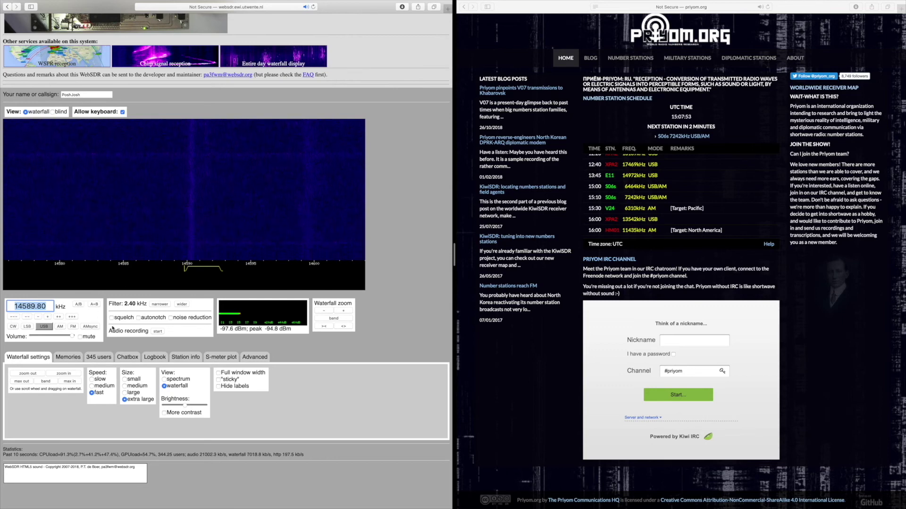
pyautogui.write('7242')
pyautogui.press('Return')
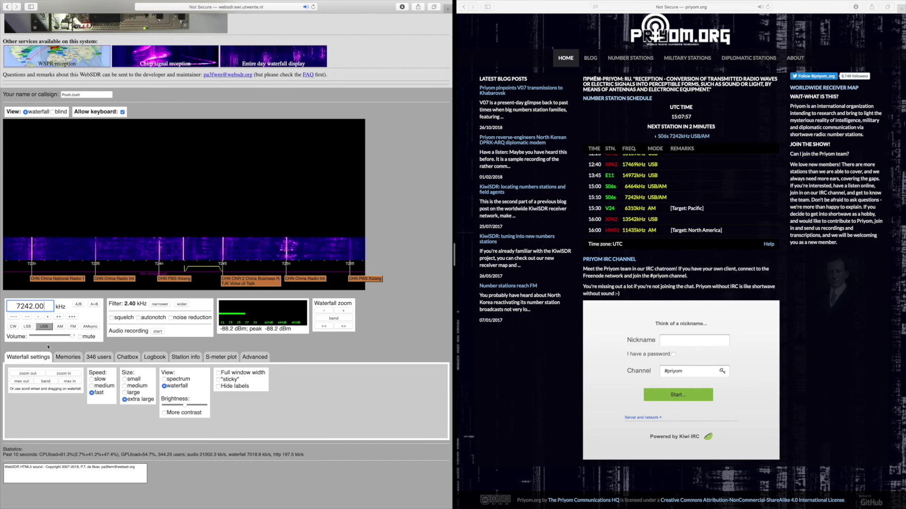
pyautogui.press('BackSpace')
pyautogui.press('BackSpace')
pyautogui.press('BackSpace')
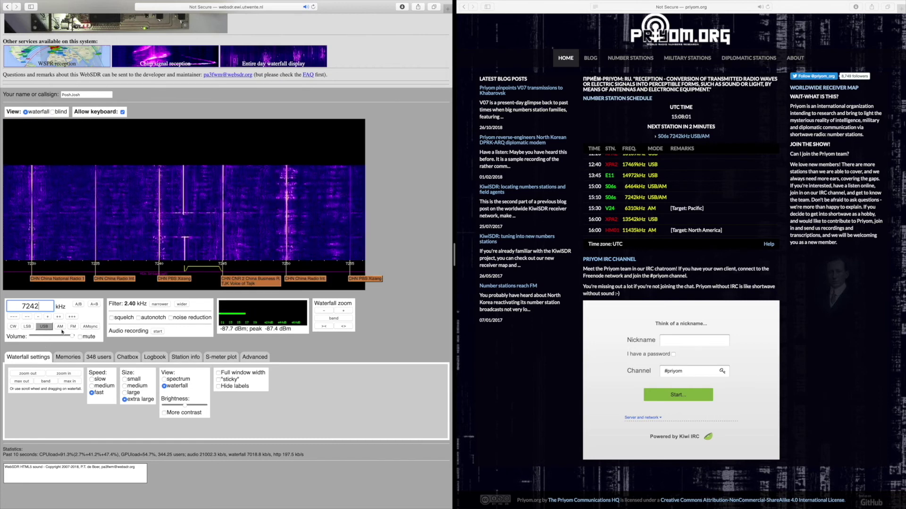
# Adjust the system volume while listening to the S06s transmission on 7242 kHz.
pyautogui.press('XF86AudioLowerVolume')
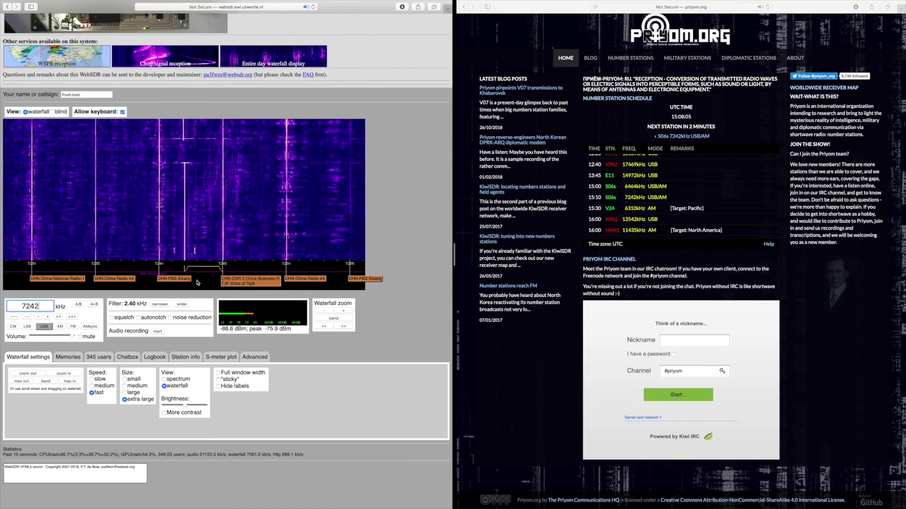
pyautogui.press('XF86AudioMute')
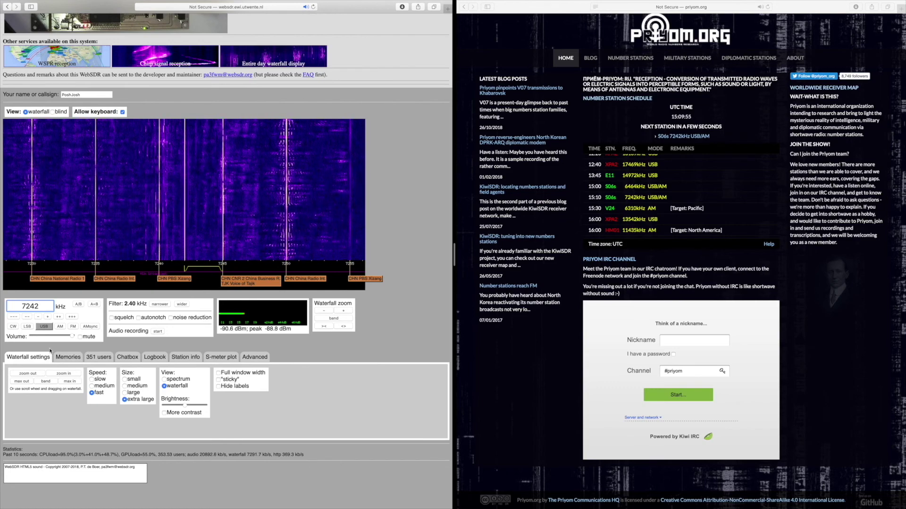
pyautogui.press('XF86AudioLowerVolume')
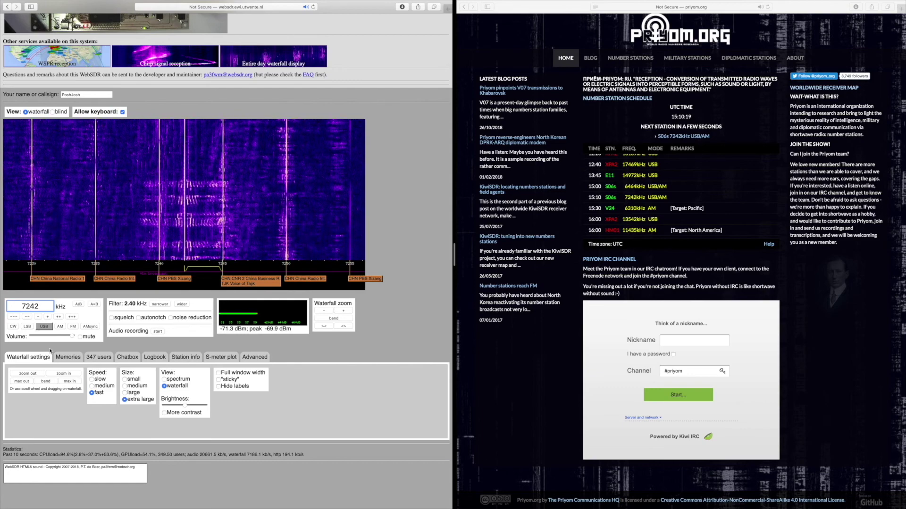
pyautogui.press('XF86AudioRaiseVolume')
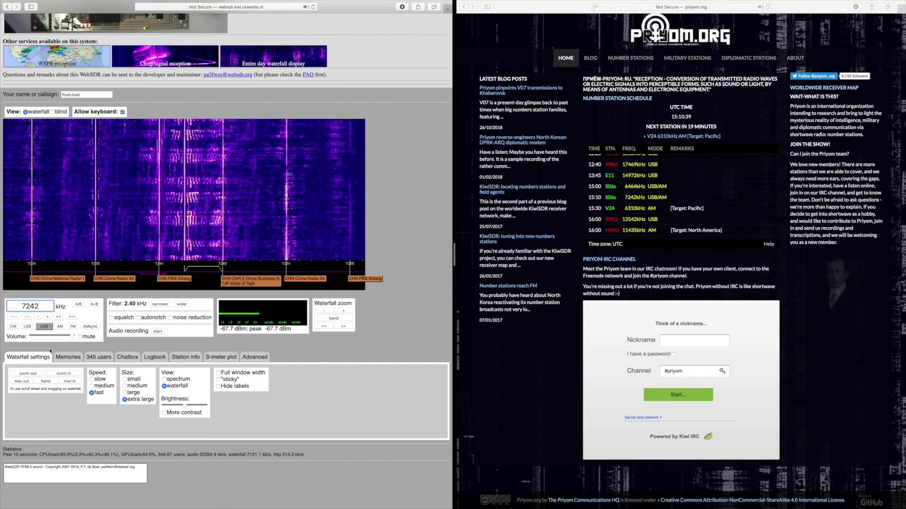
pyautogui.press('XF86AudioRaiseVolume')
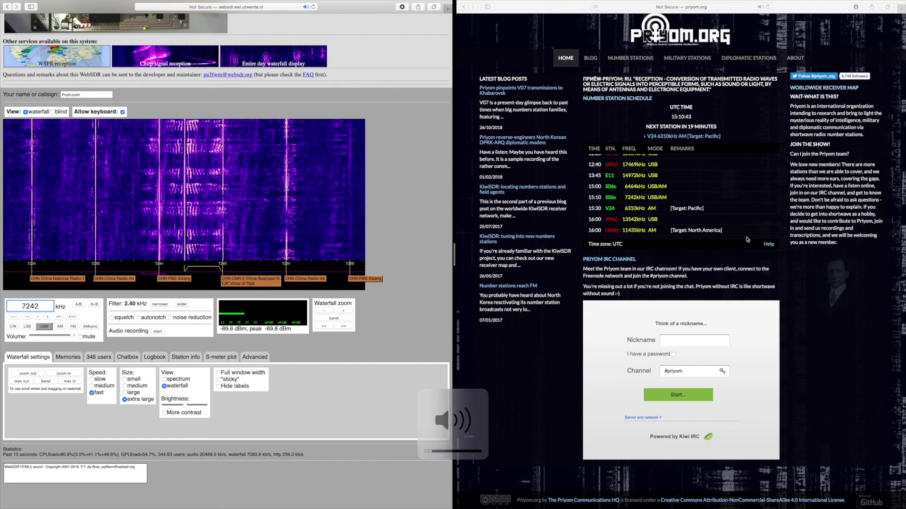
# Open the S06s station page from the 15:10 schedule entry and read its details and message formats.
pyautogui.click(613, 201)
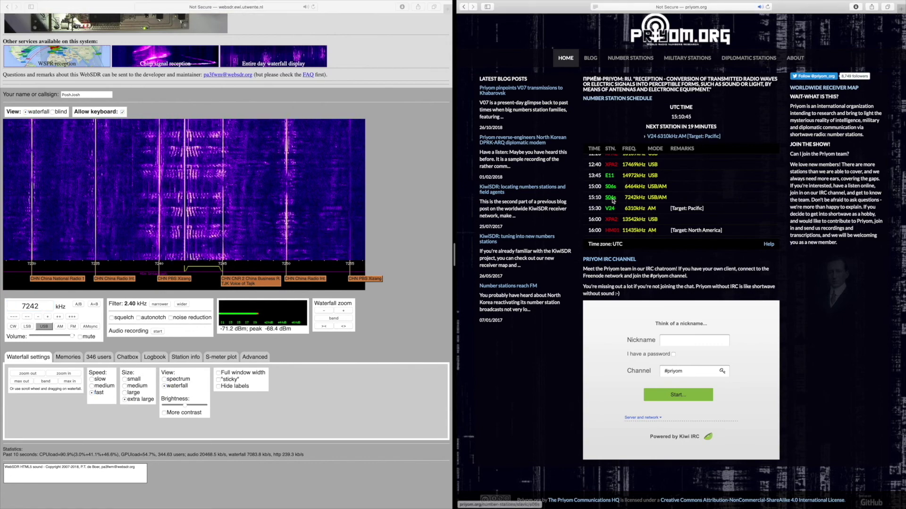
pyautogui.click(609, 200)
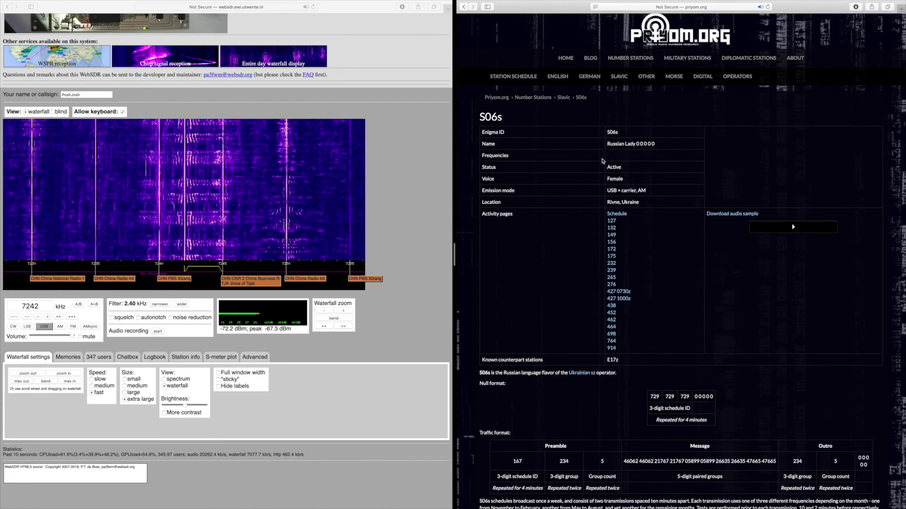
pyautogui.scroll(-2, 563, 179)
pyautogui.scroll(-1, 563, 179)
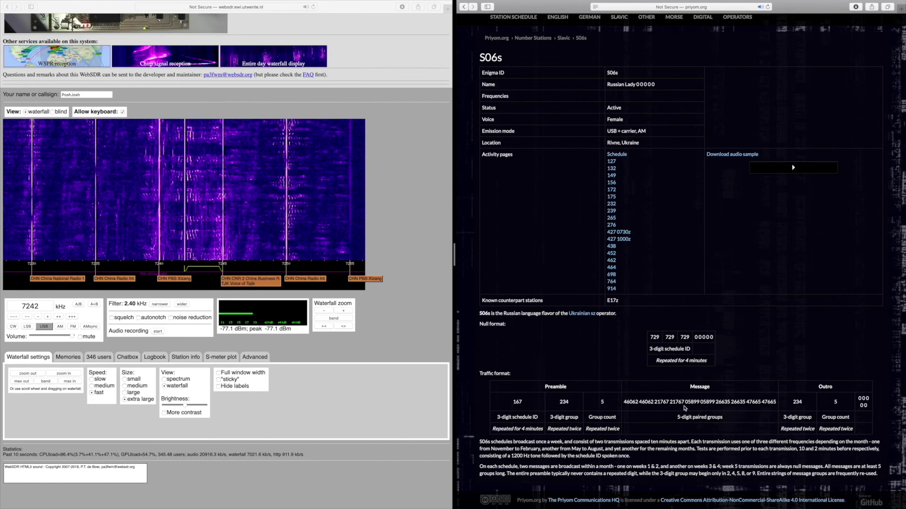
pyautogui.scroll(2, 626, 366)
pyautogui.scroll(1, 626, 366)
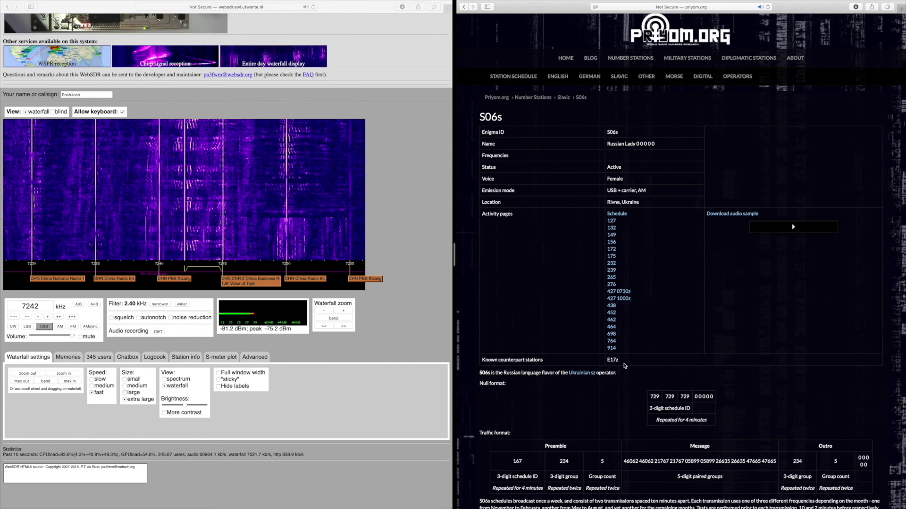
# Open the station schedule linked from the S06s page and lower the system volume.
pyautogui.click(616, 213)
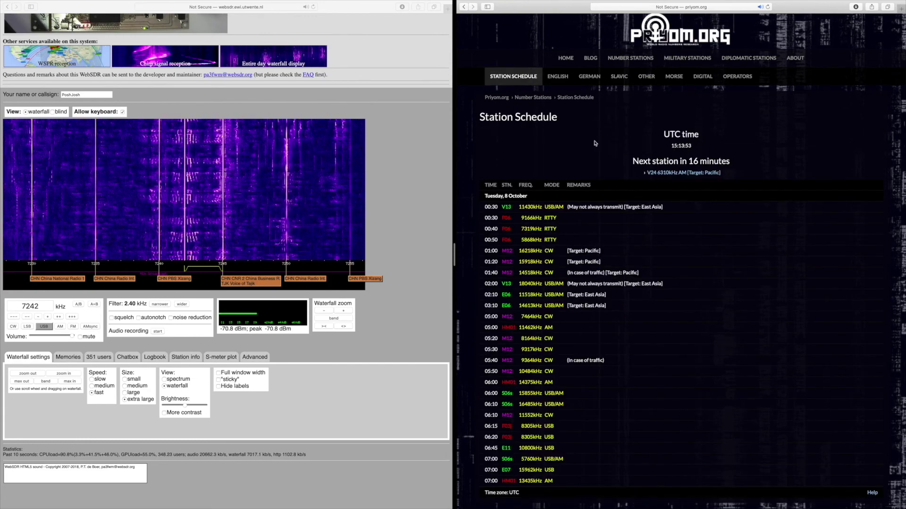
pyautogui.press('XF86AudioLowerVolume')
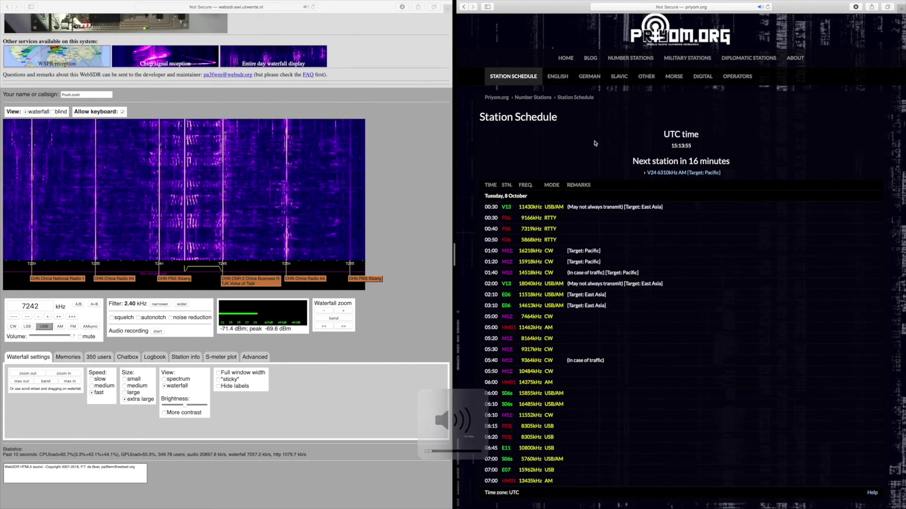
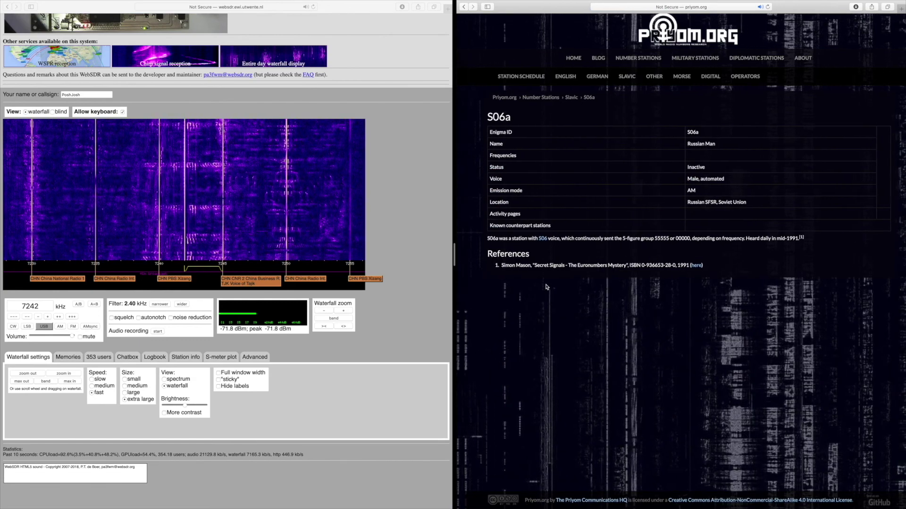
# Return to the Slavic station list, open the S06s page and review its null and traffic formats.
pyautogui.hscroll(-5, 546, 287)
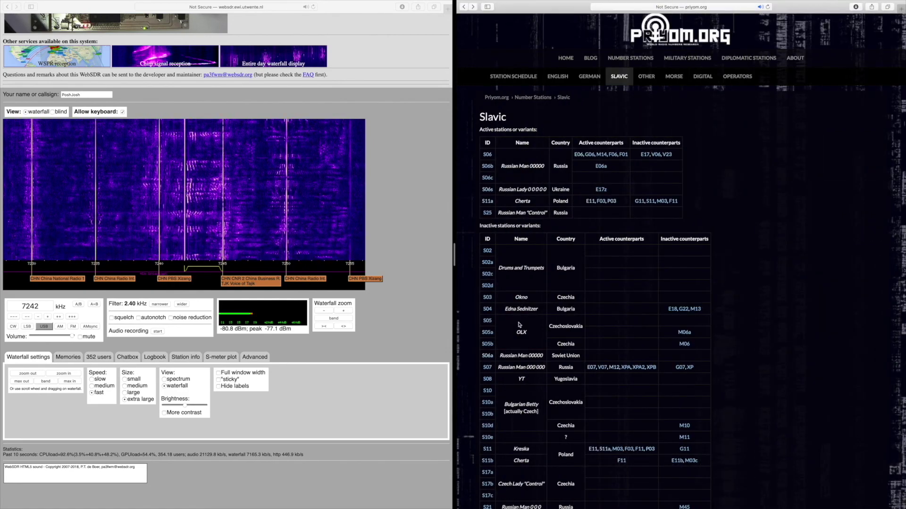
pyautogui.click(487, 190)
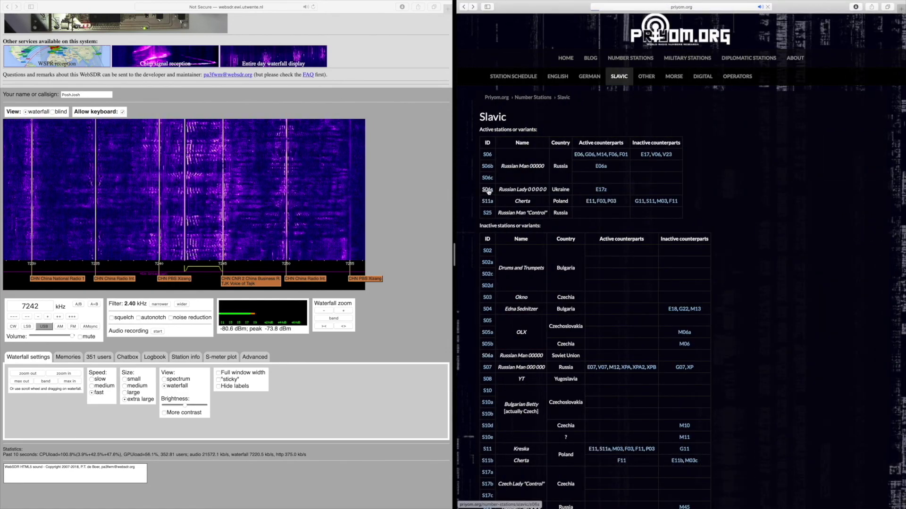
pyautogui.scroll(-2, 596, 390)
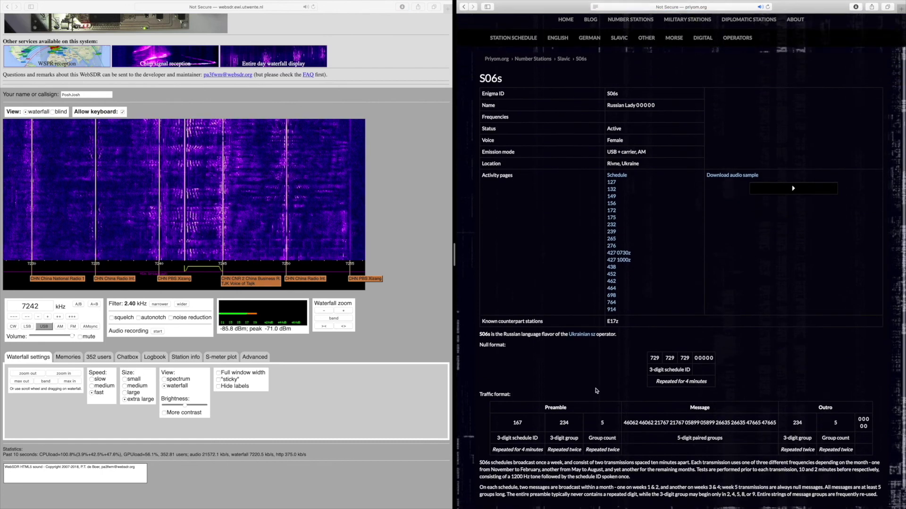
pyautogui.scroll(-1, 596, 391)
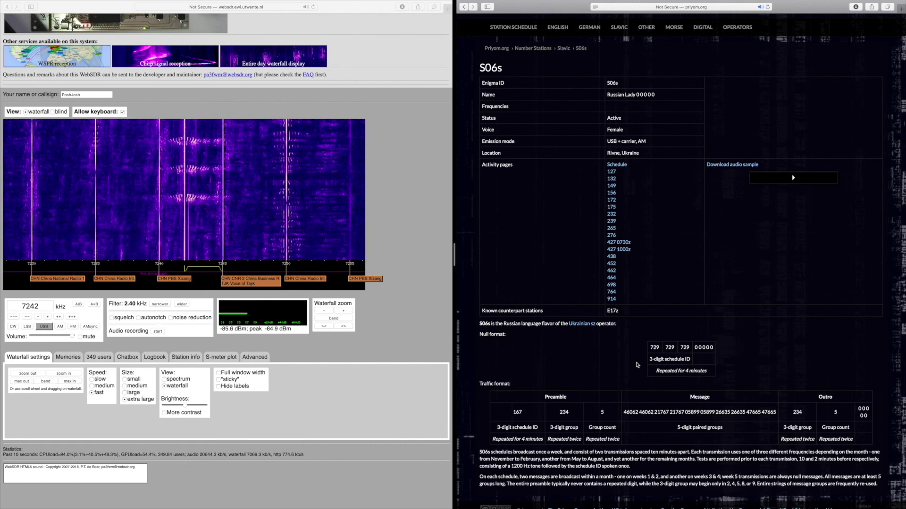
# Lower the system volume by several levels.
pyautogui.press('XF86AudioLowerVolume')
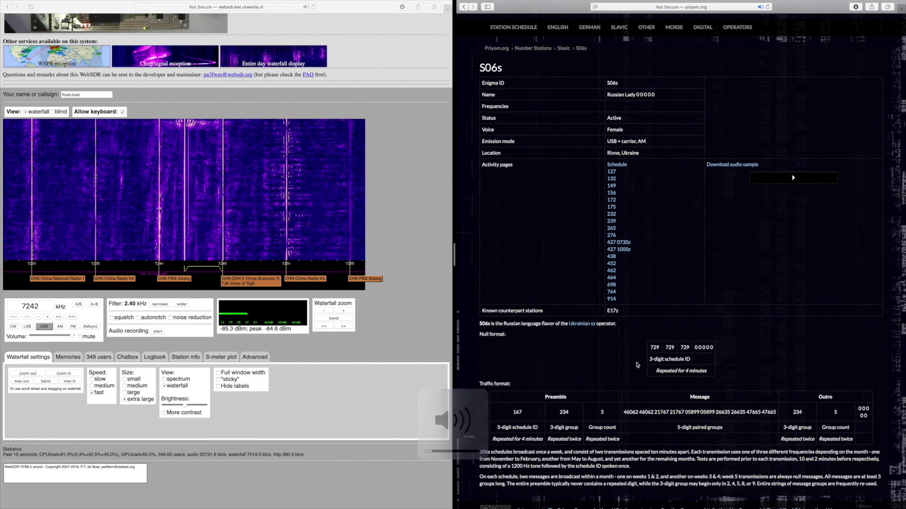
pyautogui.press('XF86AudioLowerVolume')
pyautogui.press('XF86AudioLowerVolume')
pyautogui.press('XF86AudioLowerVolume')
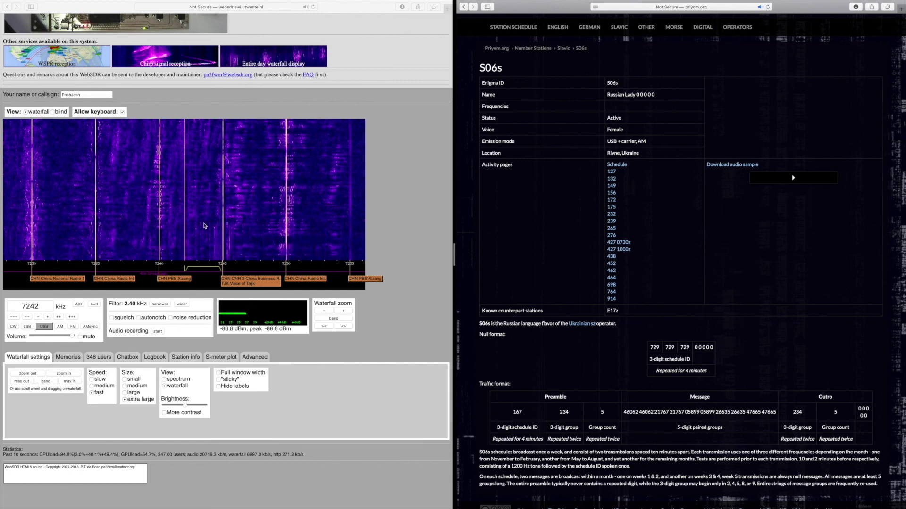
# Open the full station schedule on Priyom.org and examine the transmissions listed for 15:30 UTC onward.
pyautogui.scroll(2, 540, 244)
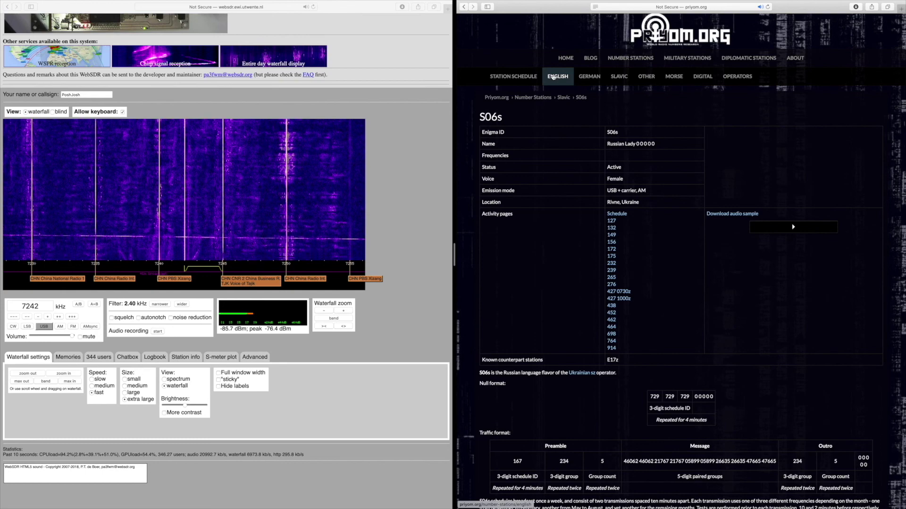
pyautogui.click(513, 77)
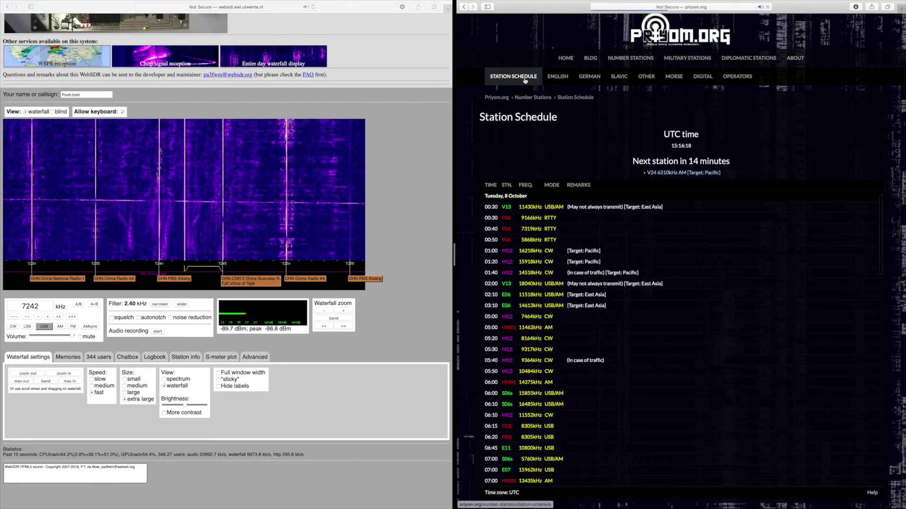
pyautogui.scroll(-10, 644, 311)
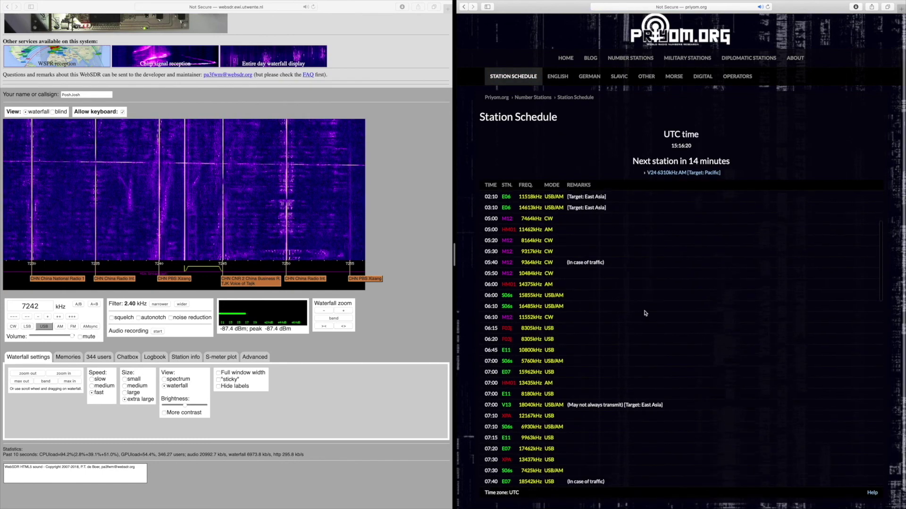
pyautogui.scroll(-5, 645, 313)
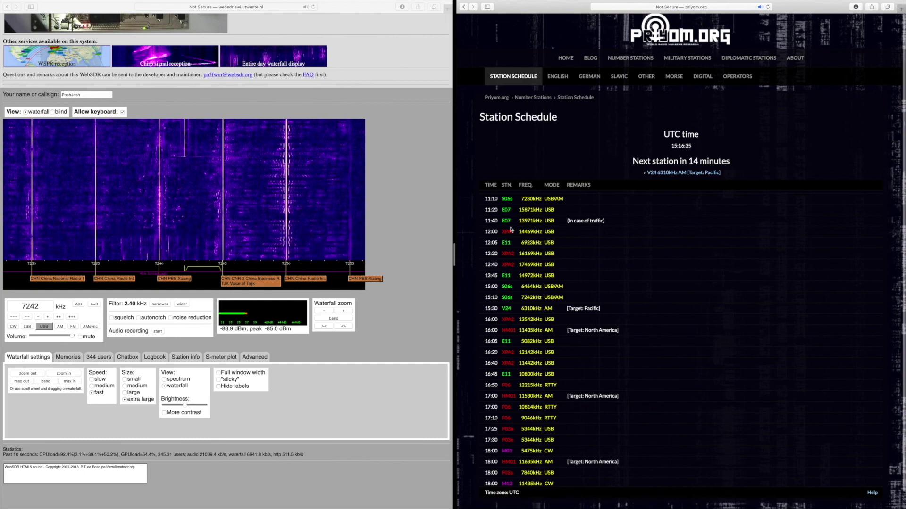
pyautogui.scroll(-1, 509, 283)
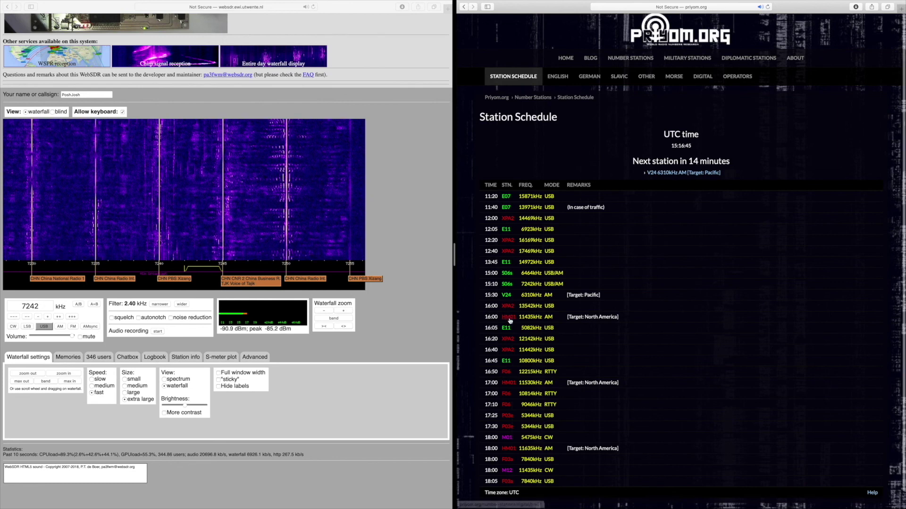
# Review the later station schedule entries, from the evening UTC transmissions through the first ones on Wednesday, 9 October.
pyautogui.scroll(-3, 509, 349)
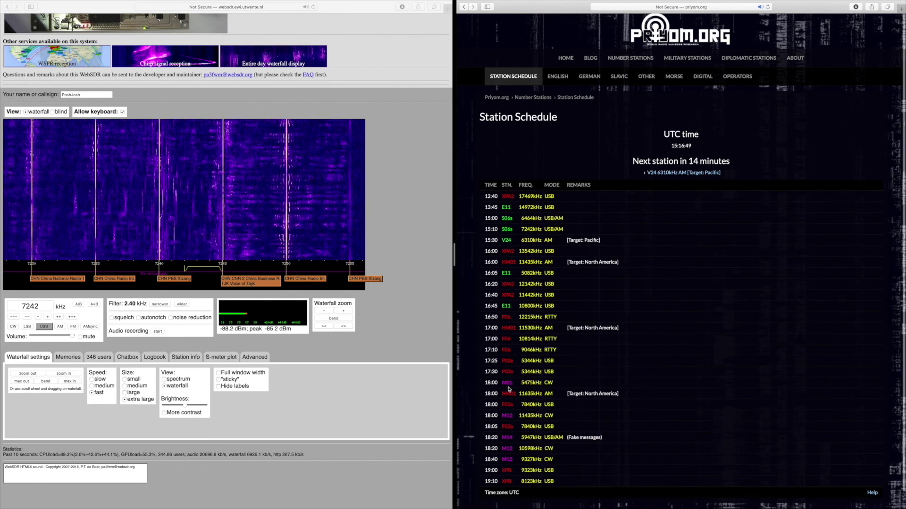
pyautogui.scroll(-2, 509, 389)
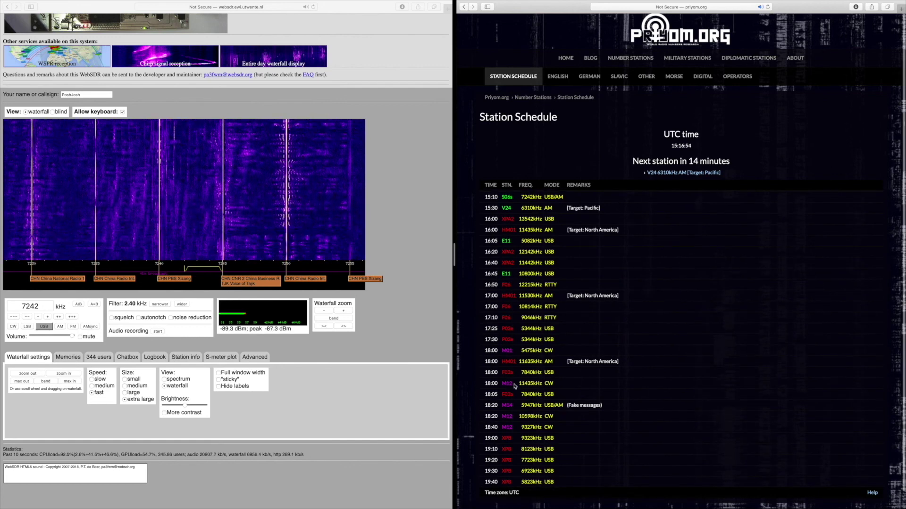
pyautogui.scroll(-3, 514, 386)
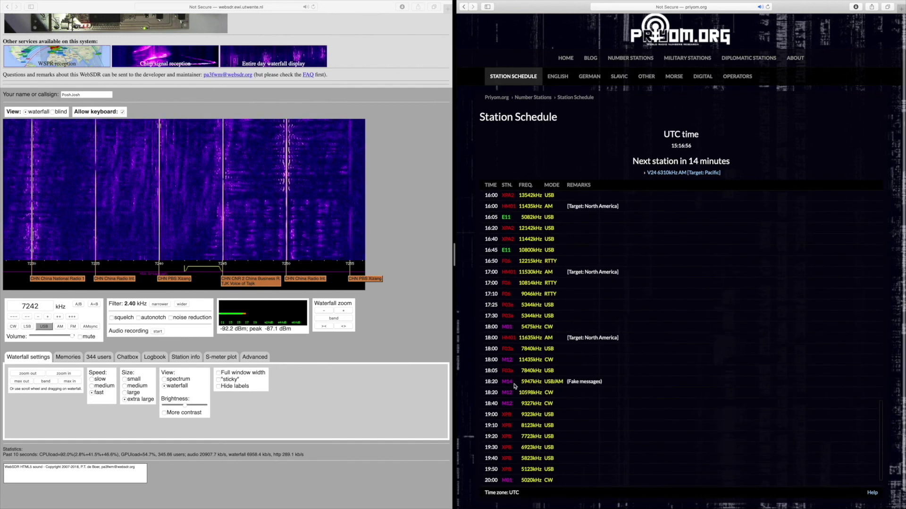
pyautogui.scroll(-2, 513, 383)
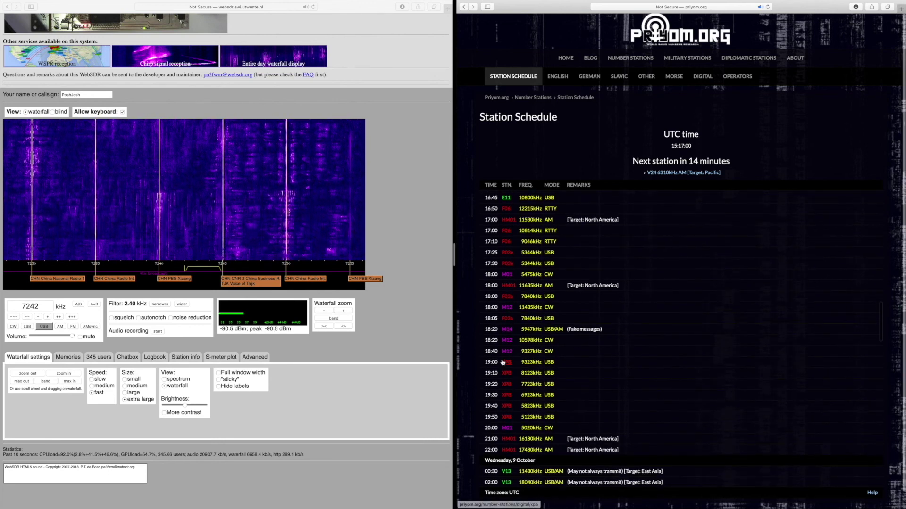
pyautogui.scroll(2, 529, 293)
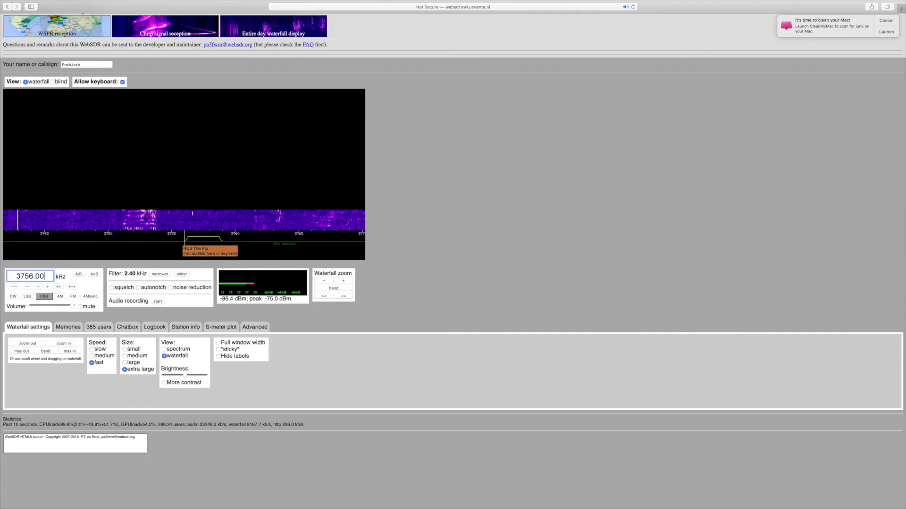
# Tune the WebSDR receiver to 3756 kHz, the frequency labelled RUS The Pip.
pyautogui.write('3756')
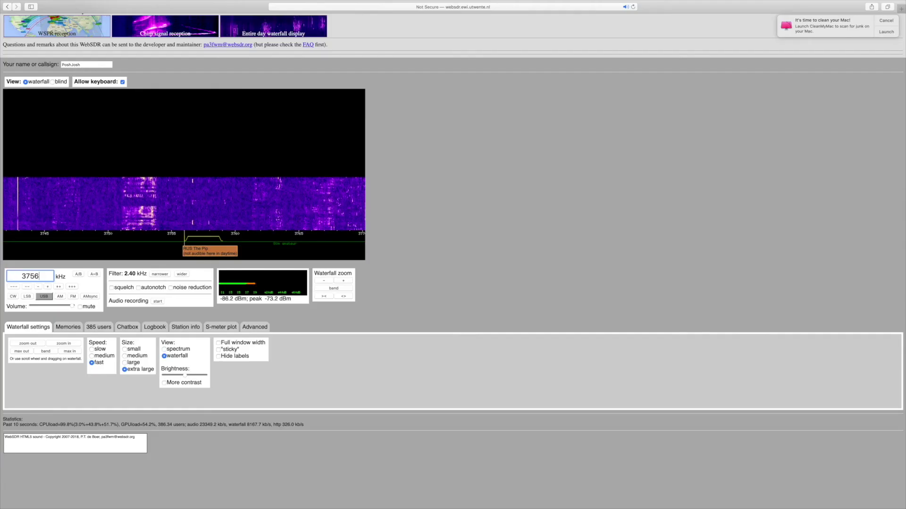